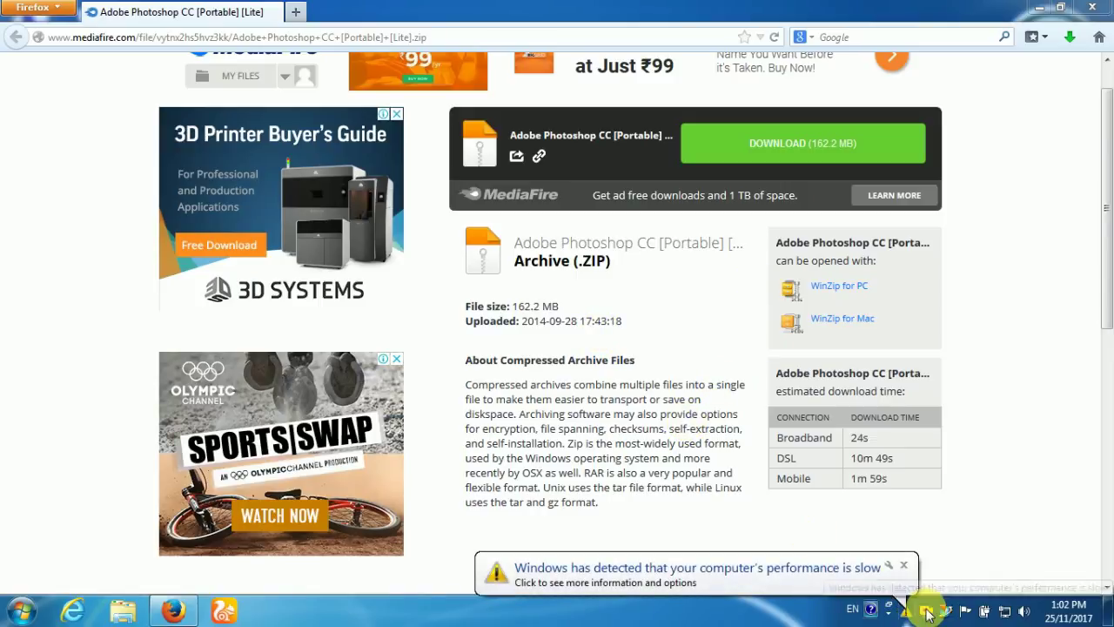
Download the 162 MB Photoshop CC [Portable] [Lite] ZIP, saving it to Downloads rather than opening in WinRAR.
left_click(905, 566)
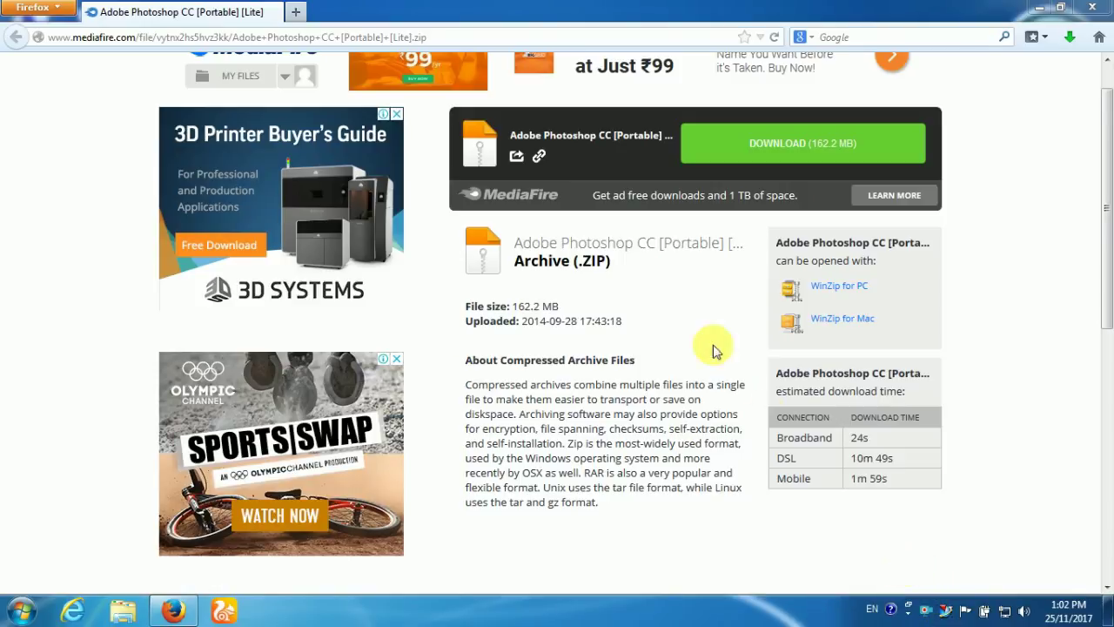
left_click(770, 155)
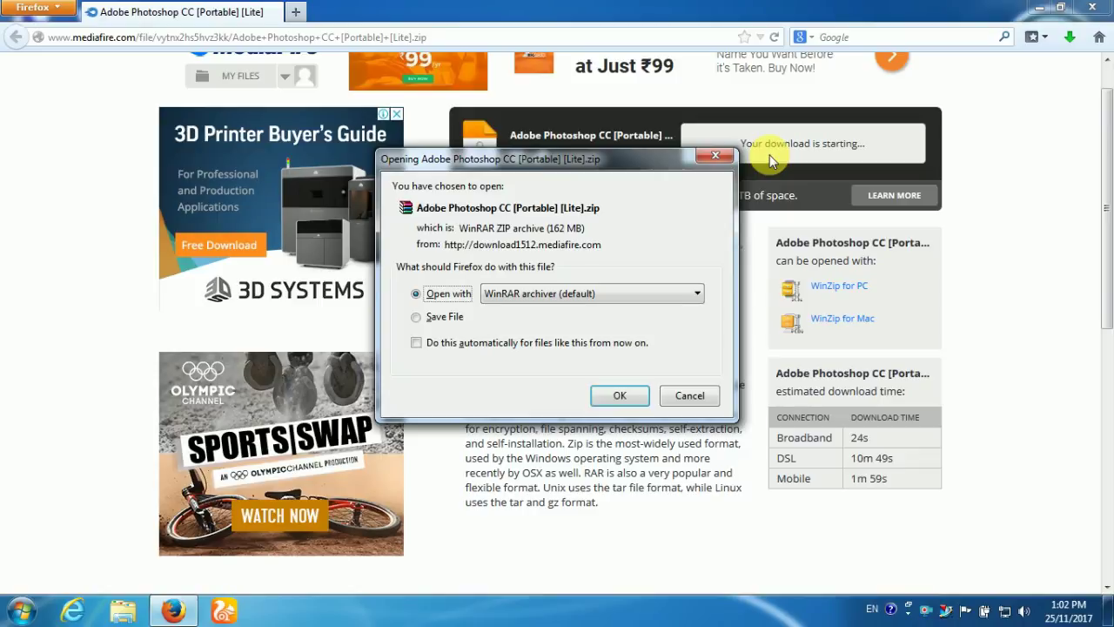
left_click(446, 319)
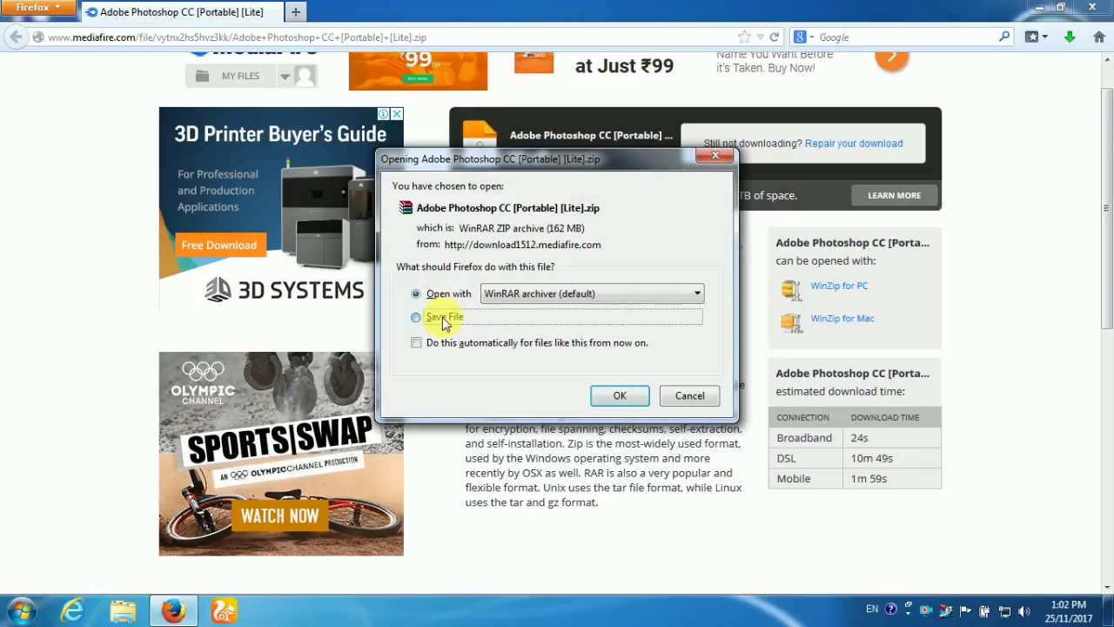
left_click(631, 402)
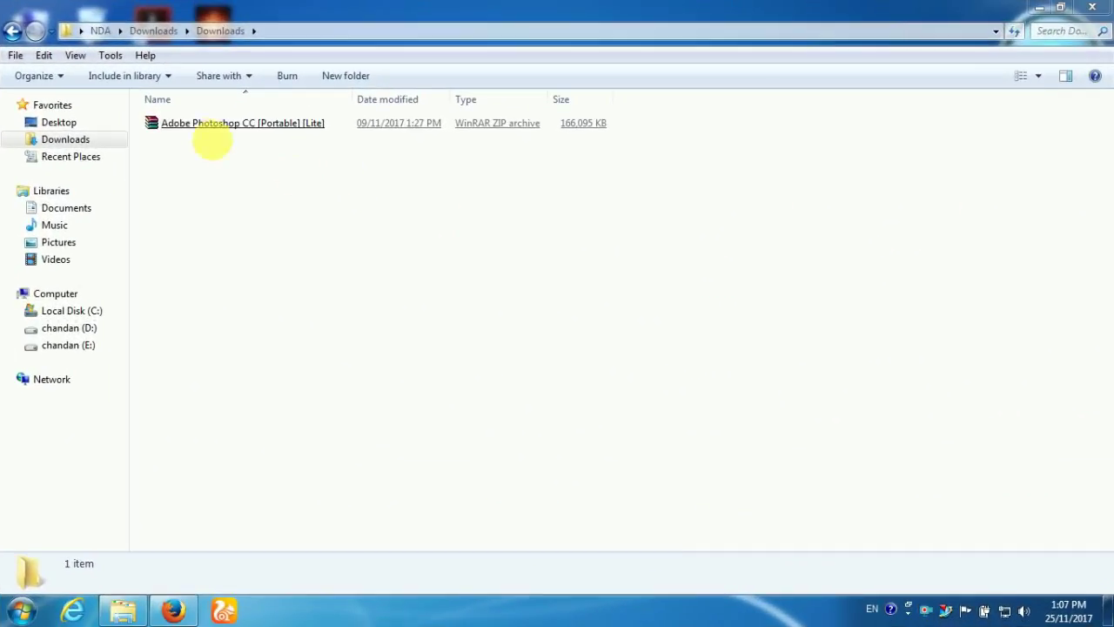
Open Photoshop CC [Portable] [Lite].zip from the Downloads folder in WinRAR.
right_click(281, 121)
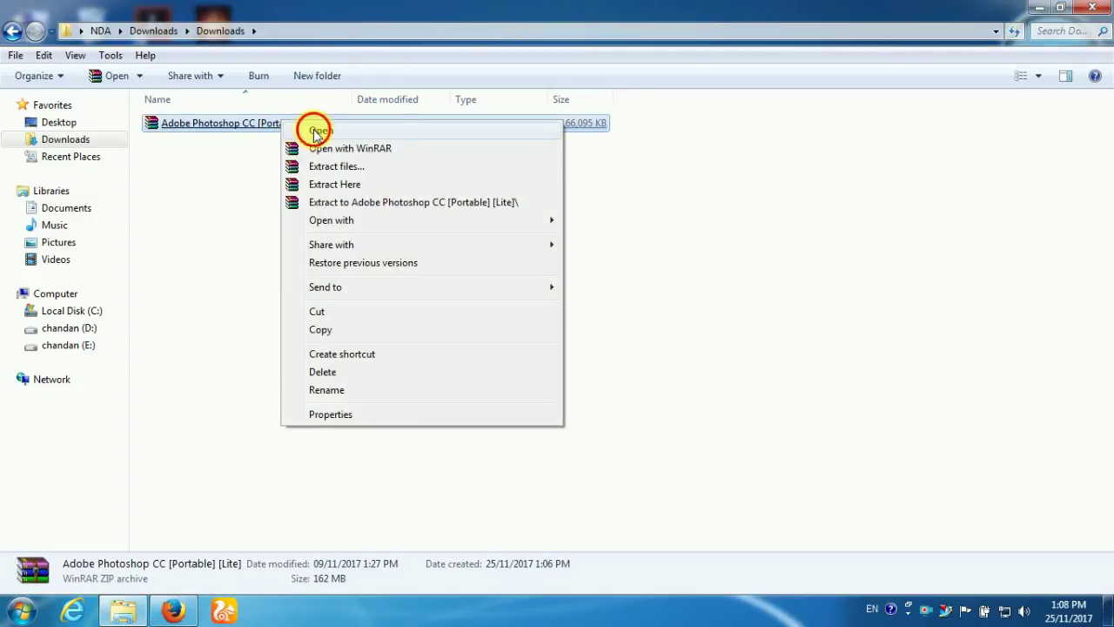
left_click(316, 132)
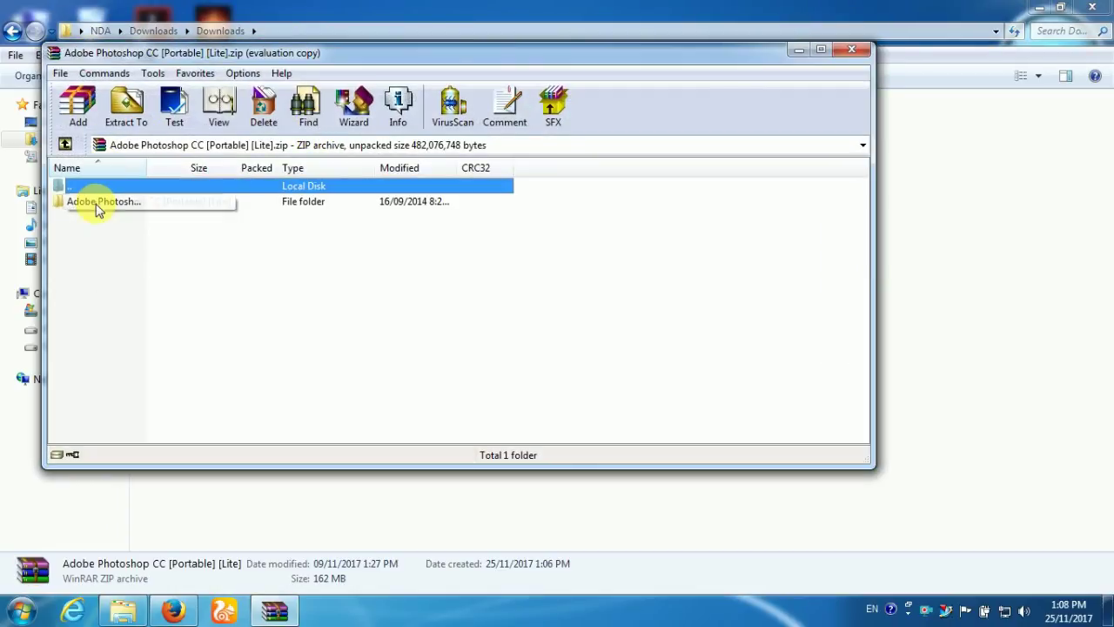
Extract the archive with Extract To into the default Adobe Photoshop CC [Portable] [Lite] folder in Downloads.
left_click(126, 106)
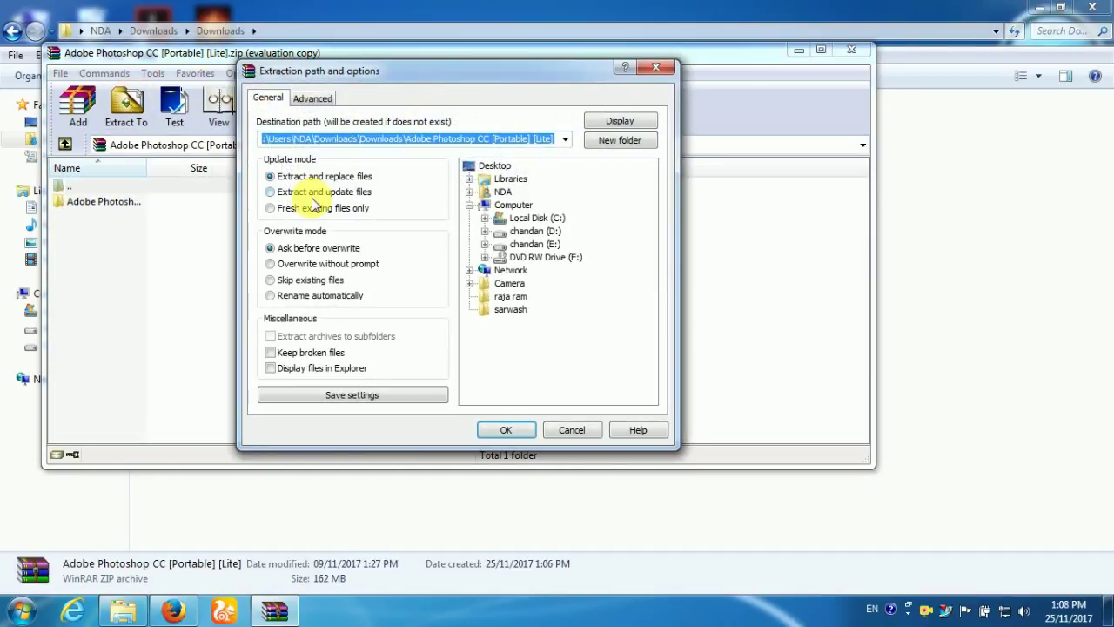
left_click(656, 70)
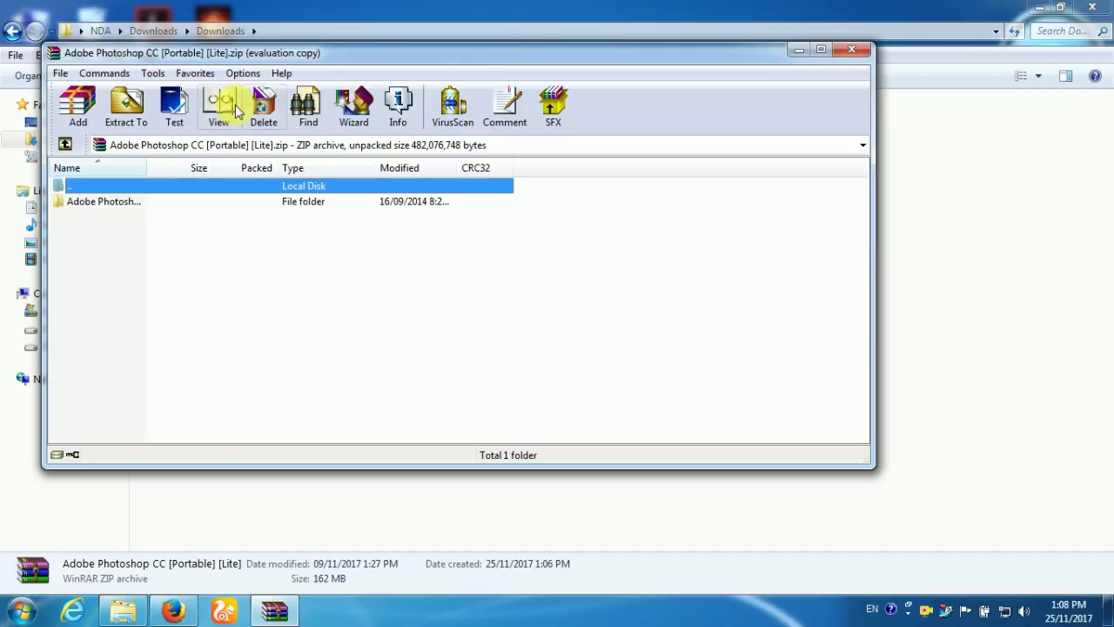
left_click(126, 106)
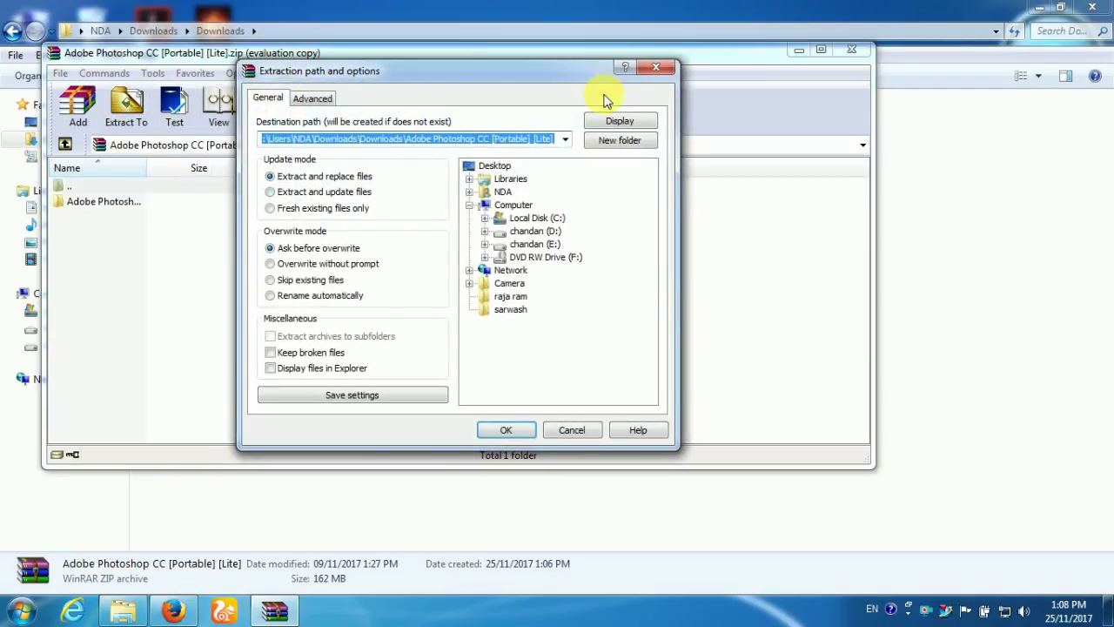
left_click(508, 429)
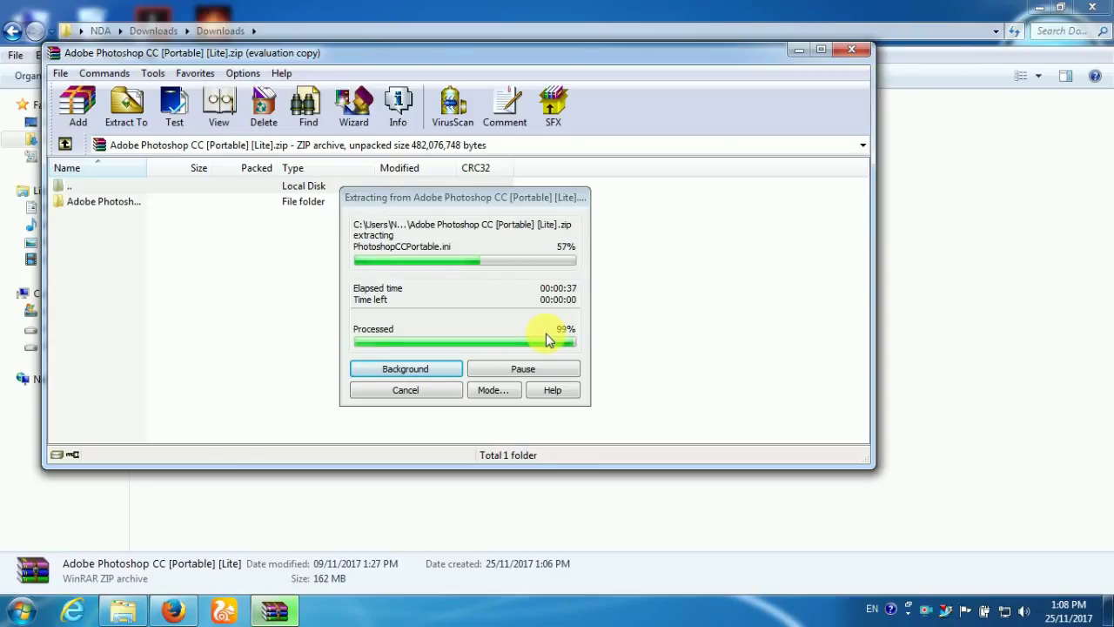
Close WinRAR and launch PhotoshopCCPortable from the nested extracted Photoshop folder.
left_click(851, 49)
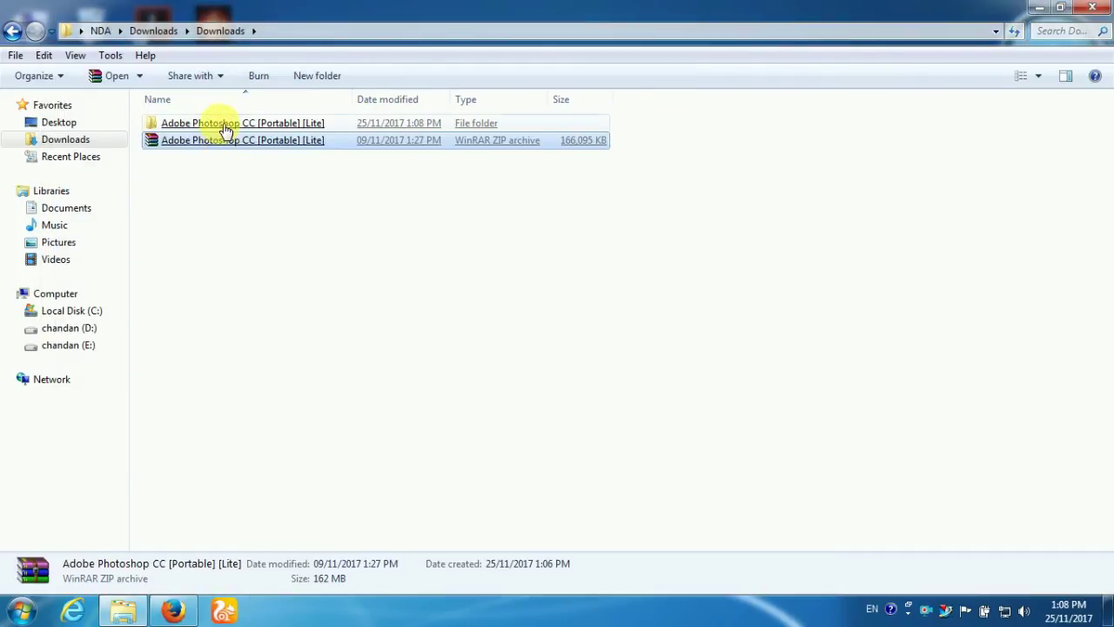
double_click(223, 125)
double_click(224, 125)
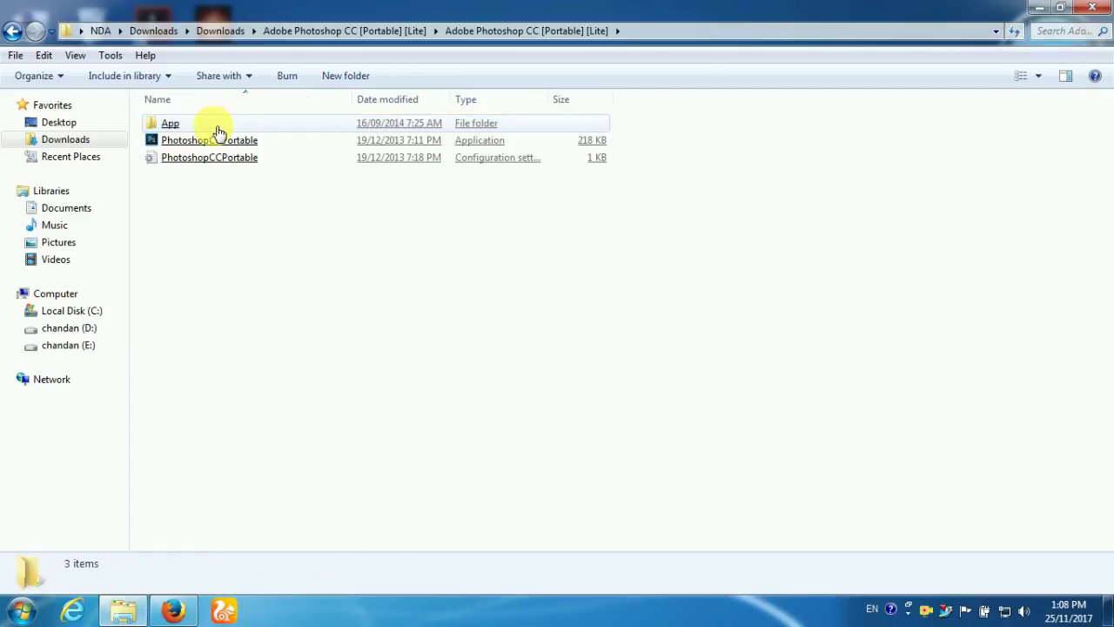
double_click(215, 130)
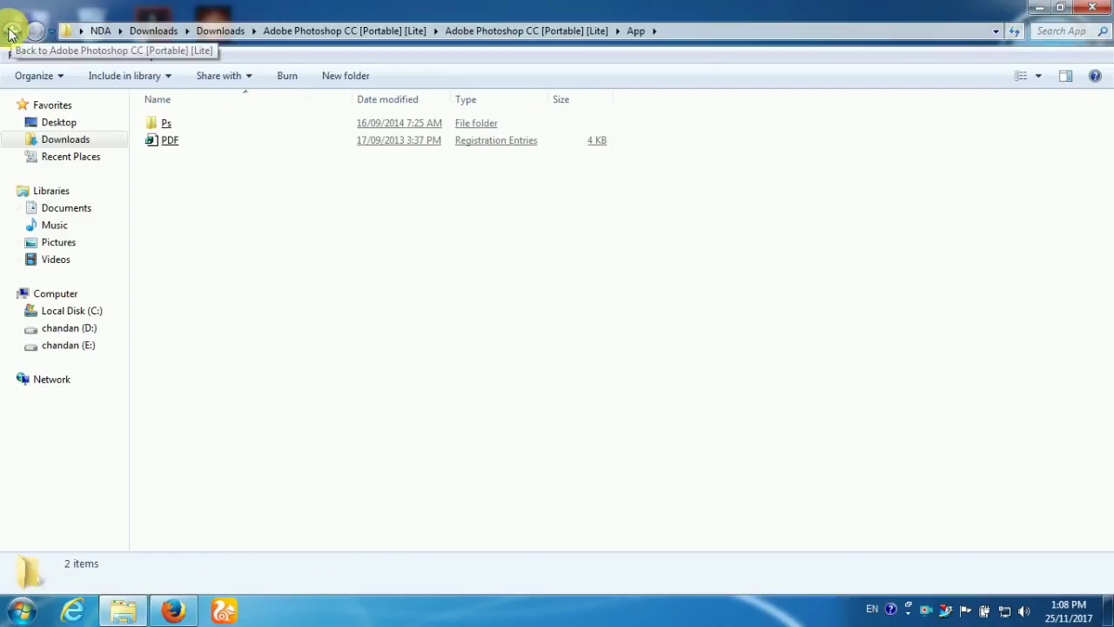
left_click(12, 32)
left_click(209, 147)
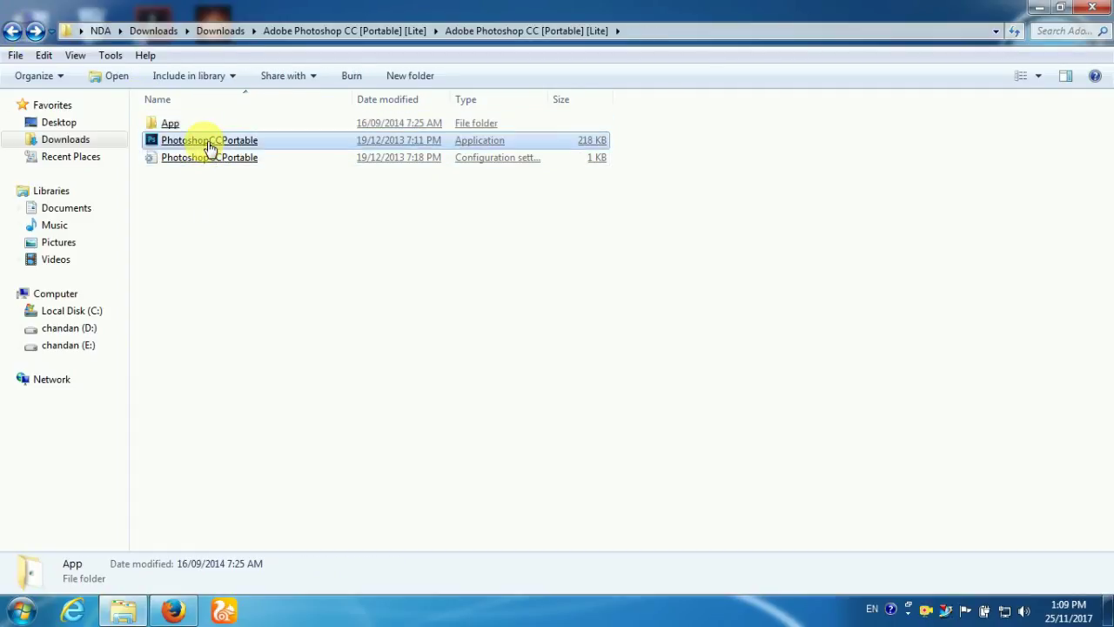
double_click(209, 146)
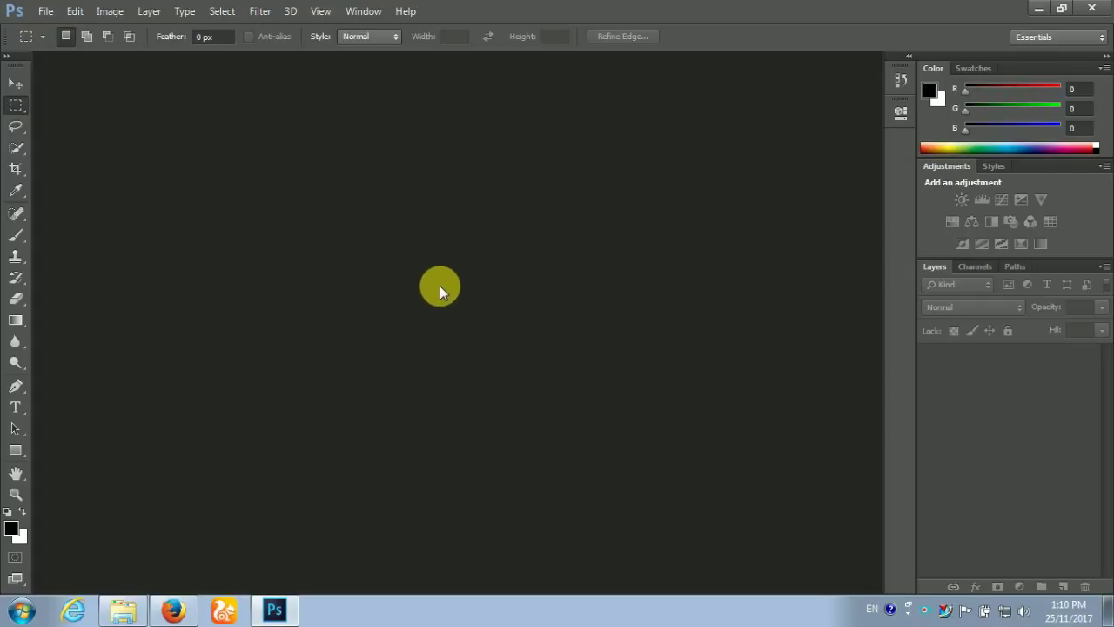
Open City Architecture Medieval Honfleur fina3.jpg from the Desktop with Ctrl+O.
key("ctrl+o")
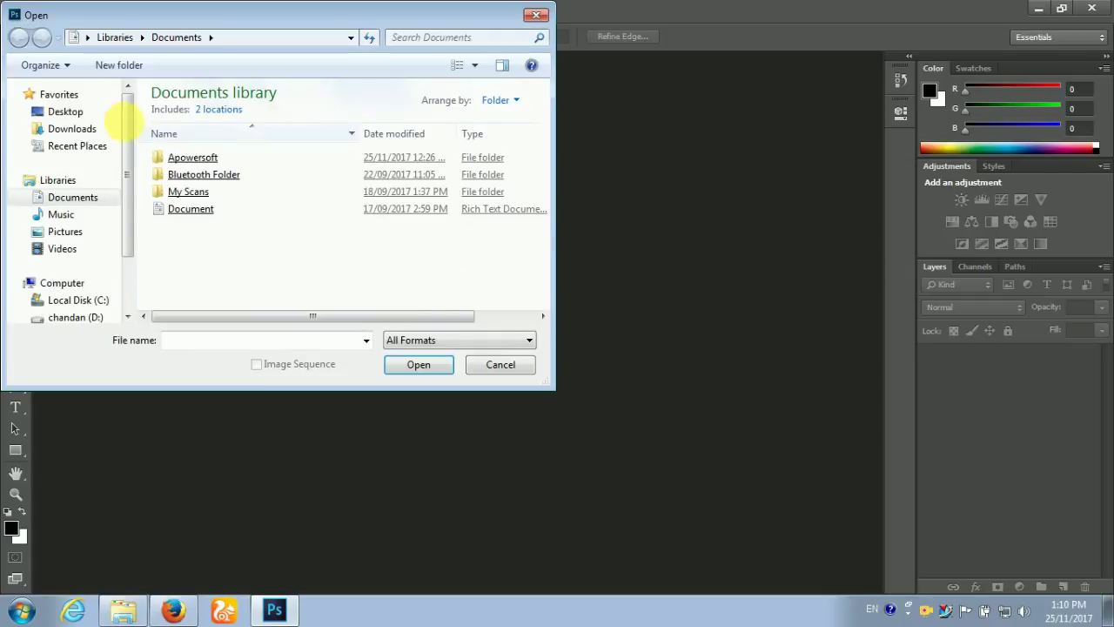
left_click(54, 115)
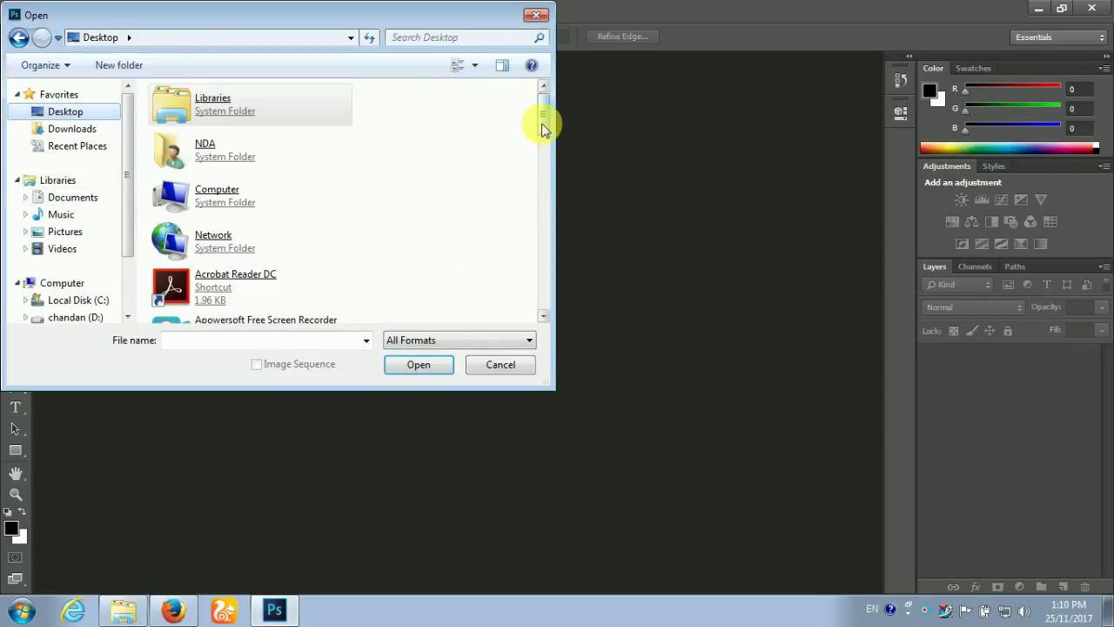
left_click_drag(543, 127, 540, 301)
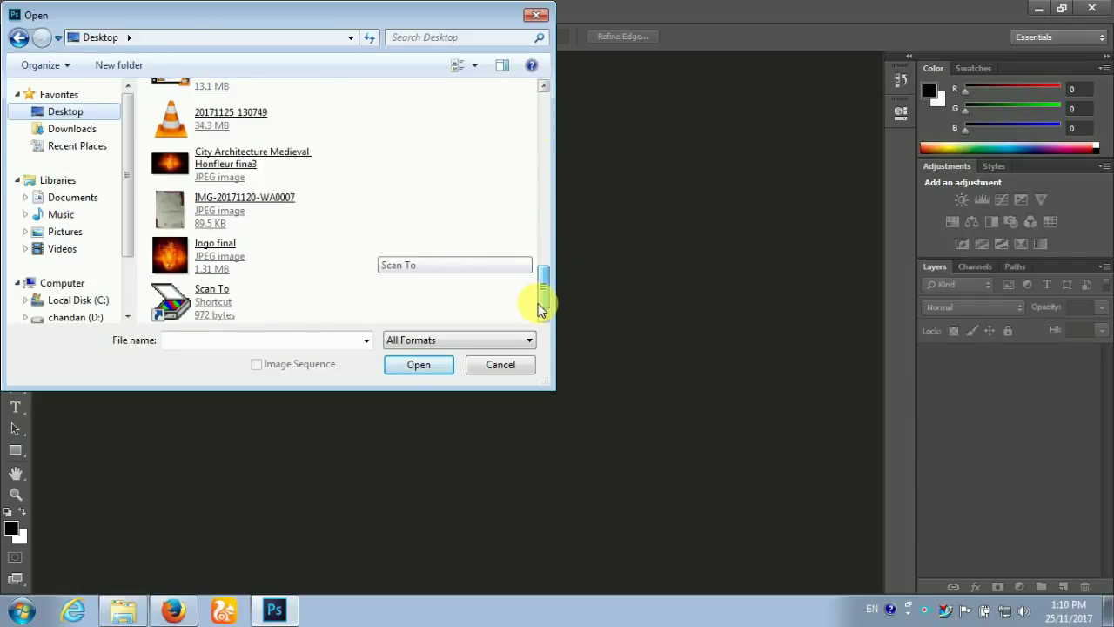
double_click(237, 175)
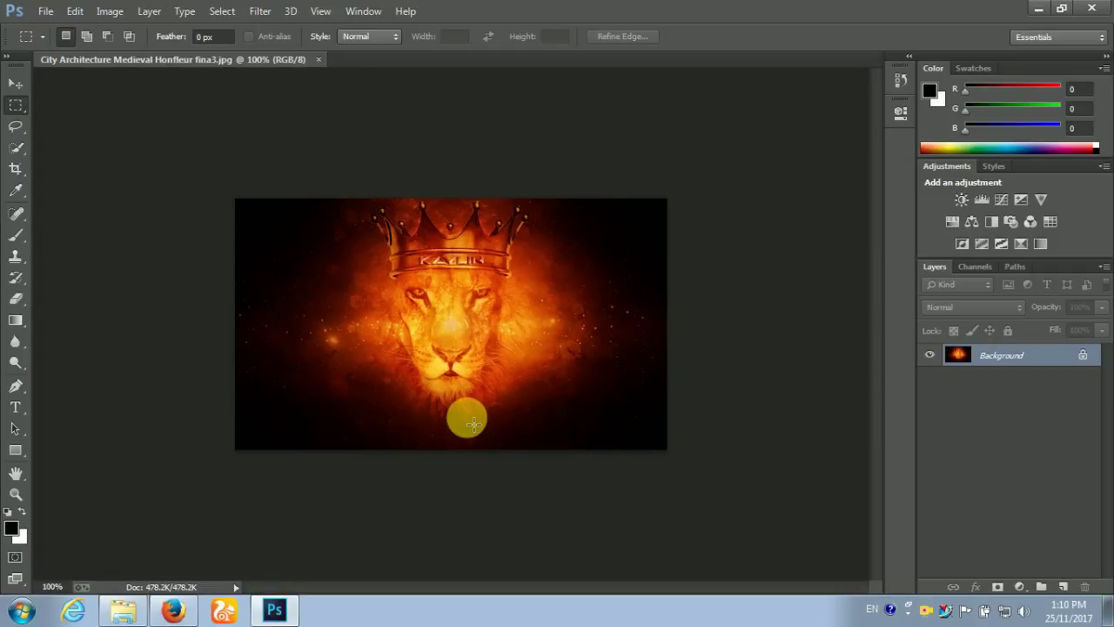
Duplicate the Background layer to create a Background copy.
left_click(106, 13)
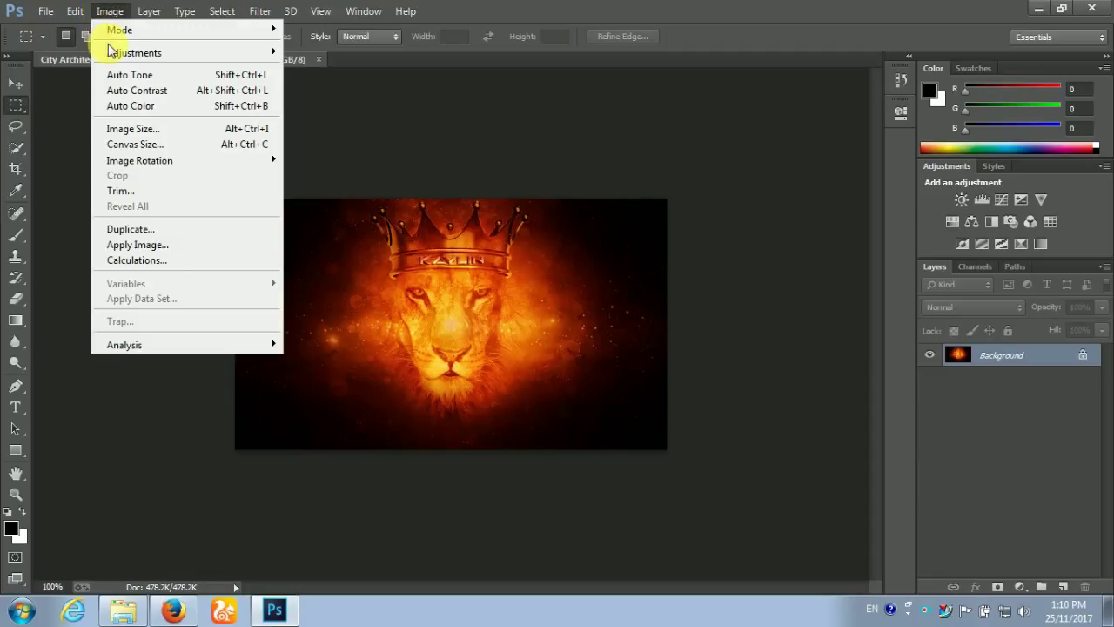
left_click(993, 360)
left_click_drag(1070, 587, 1066, 586)
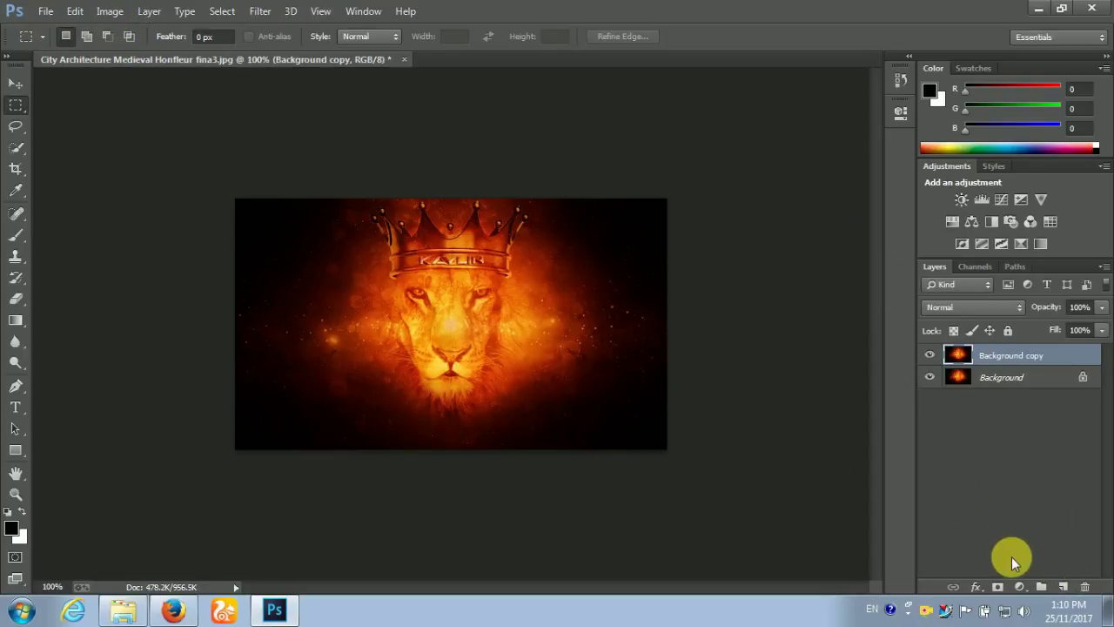
Add a Hue/Saturation adjustment layer set to Hue +5 and Saturation +100.
left_click(1021, 588)
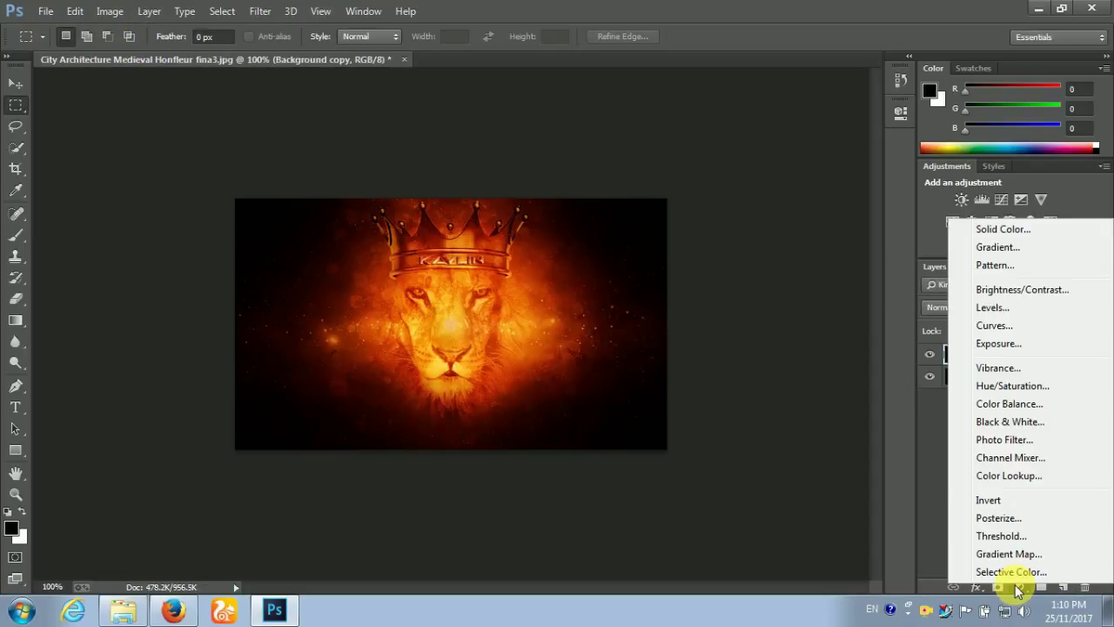
left_click(1003, 393)
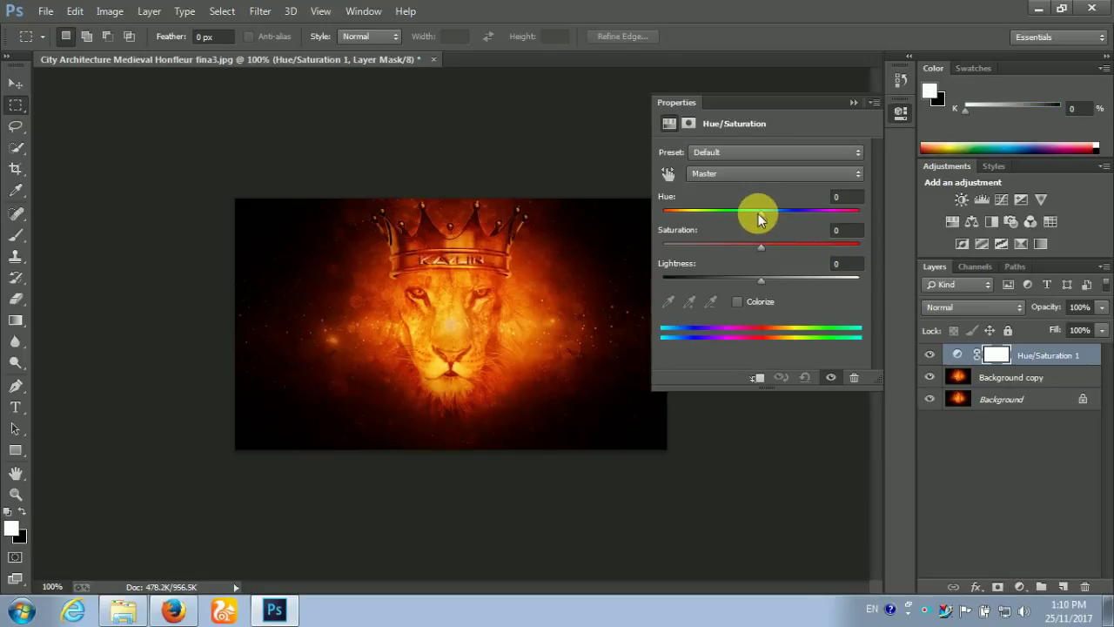
mouse_move(751, 218)
left_mouse_down()
mouse_move(821, 229)
mouse_move(746, 218)
mouse_move(766, 226)
mouse_move(758, 248)
left_mouse_up()
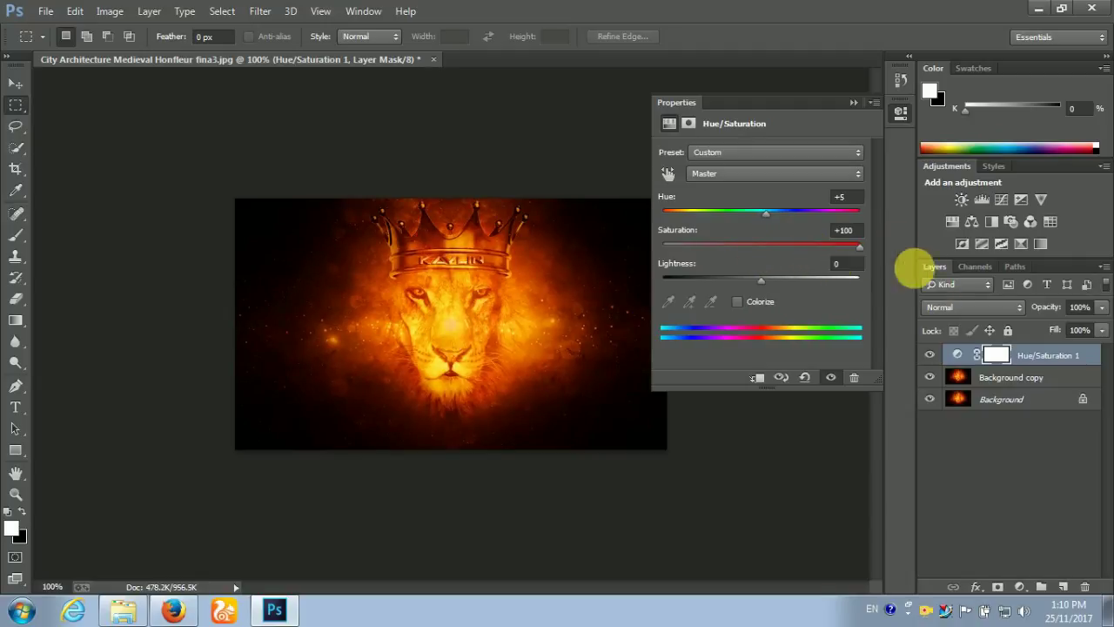